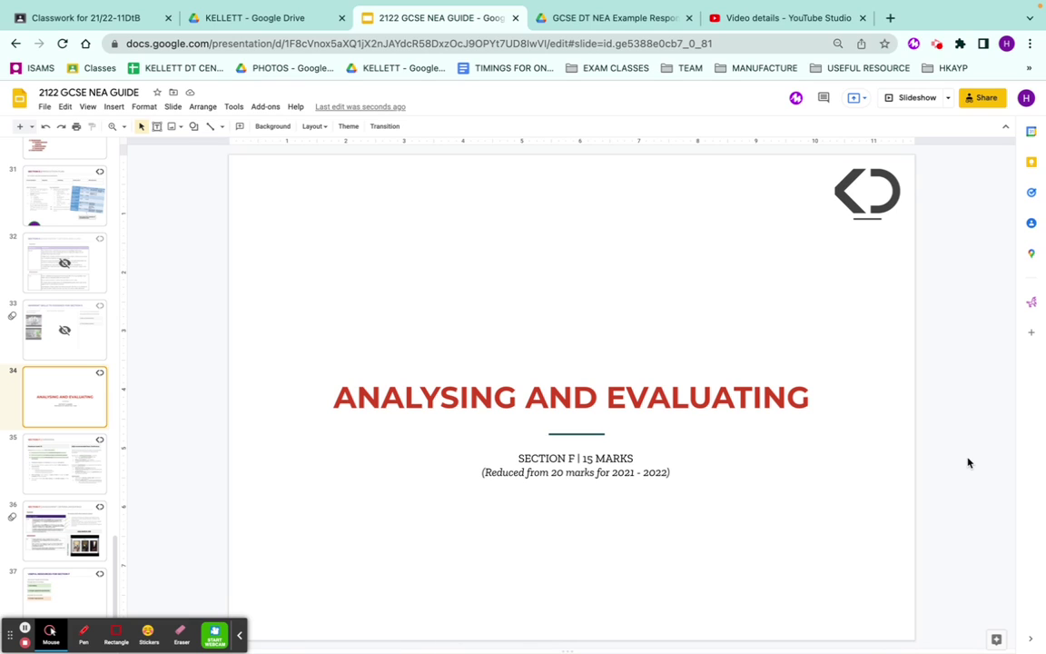
Go to the Section F Overview slide and highlight the phrase 'completed throughout the project'.
left_click(240, 635)
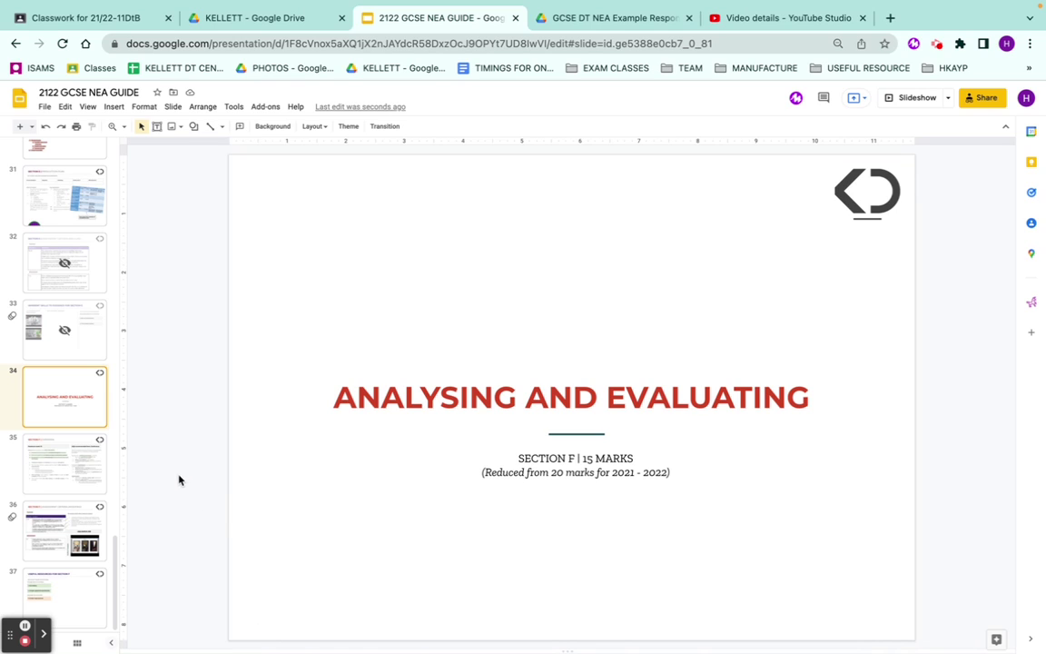
left_click(69, 428)
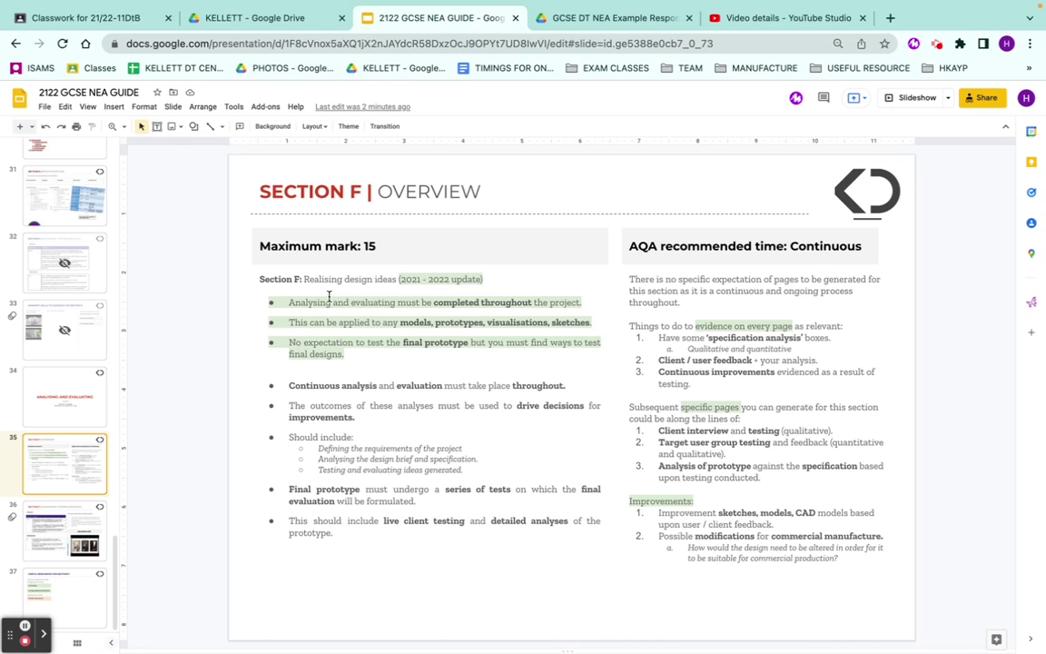
left_click(304, 301)
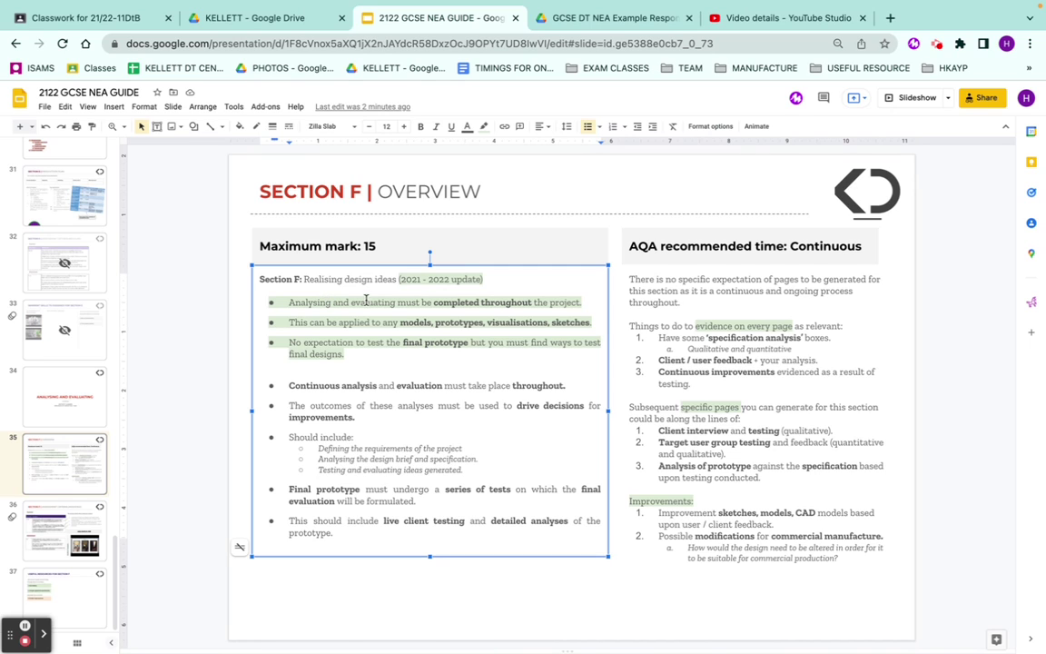
left_click_drag(433, 302, 582, 304)
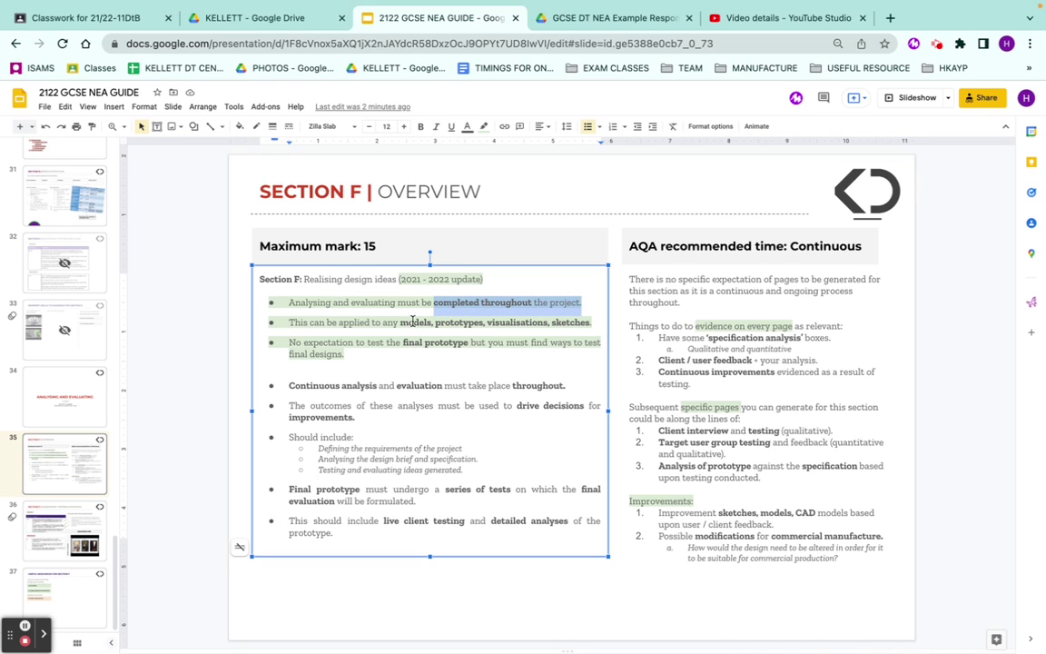
left_click(413, 321)
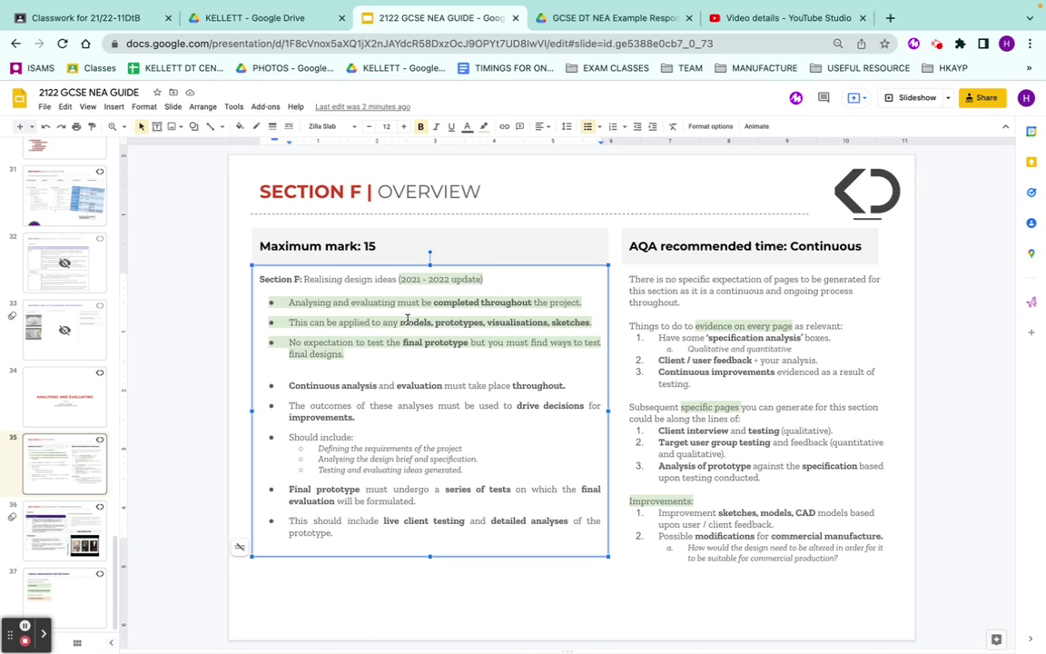
Highlight 'models' and the final-prototype testing bullet, then show slide 36, Assessment Criteria (Modified).
left_click_drag(400, 322, 437, 322)
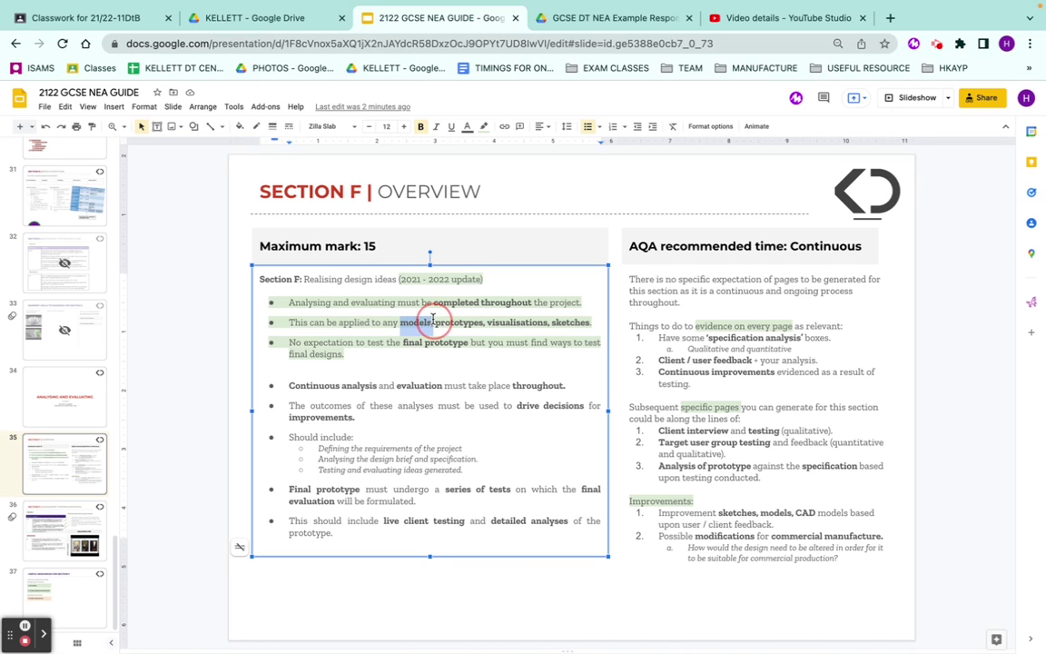
left_click(459, 322)
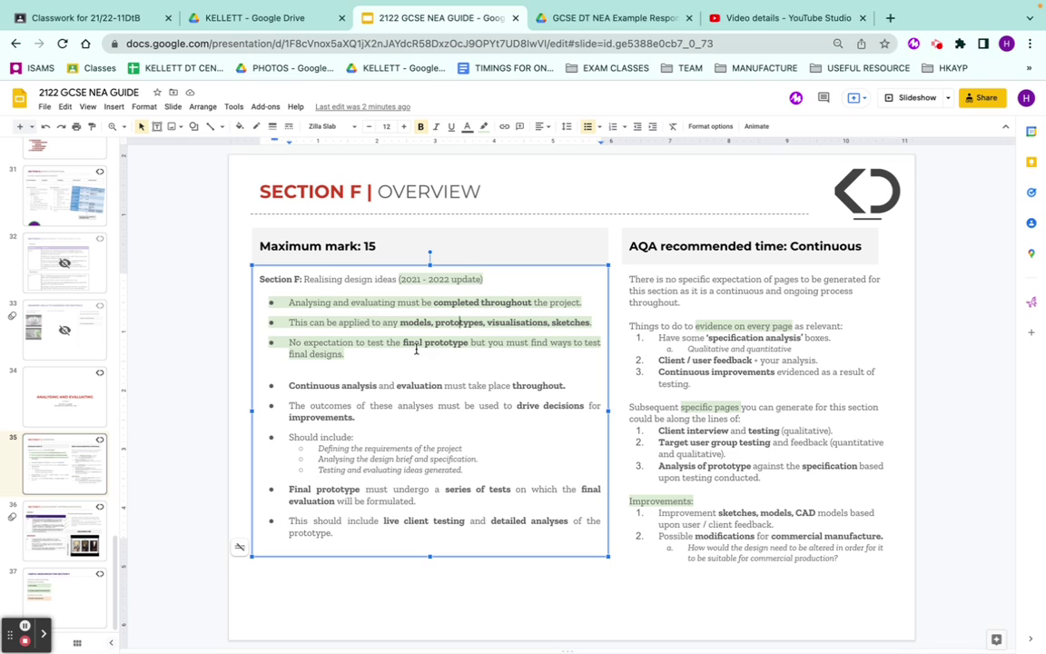
left_click(413, 345)
triple_click(283, 346)
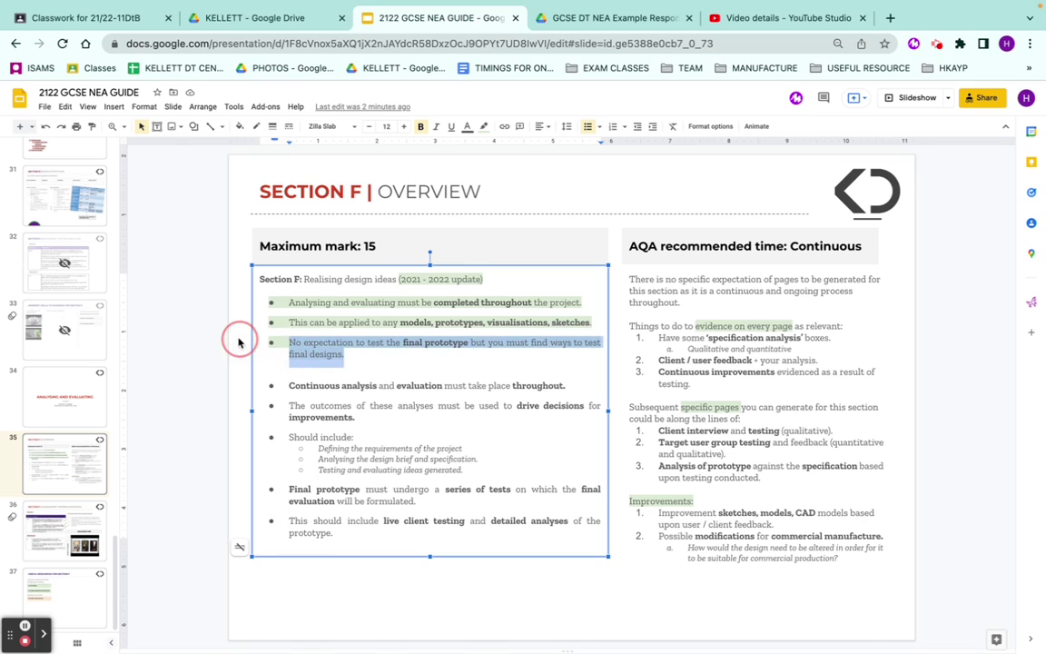
left_click(343, 351)
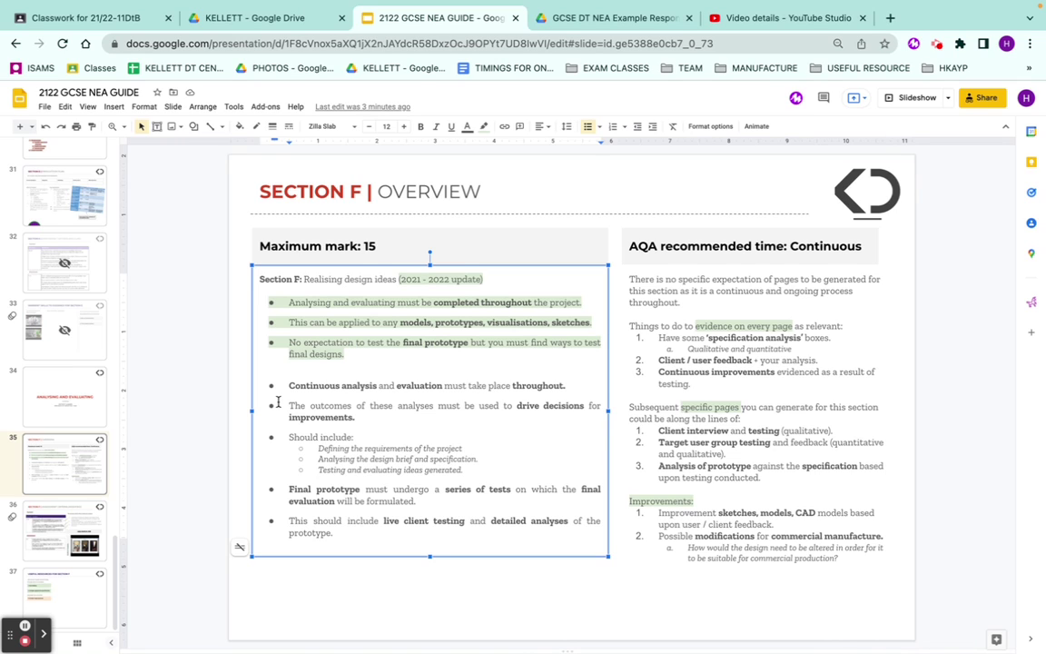
left_click(74, 519)
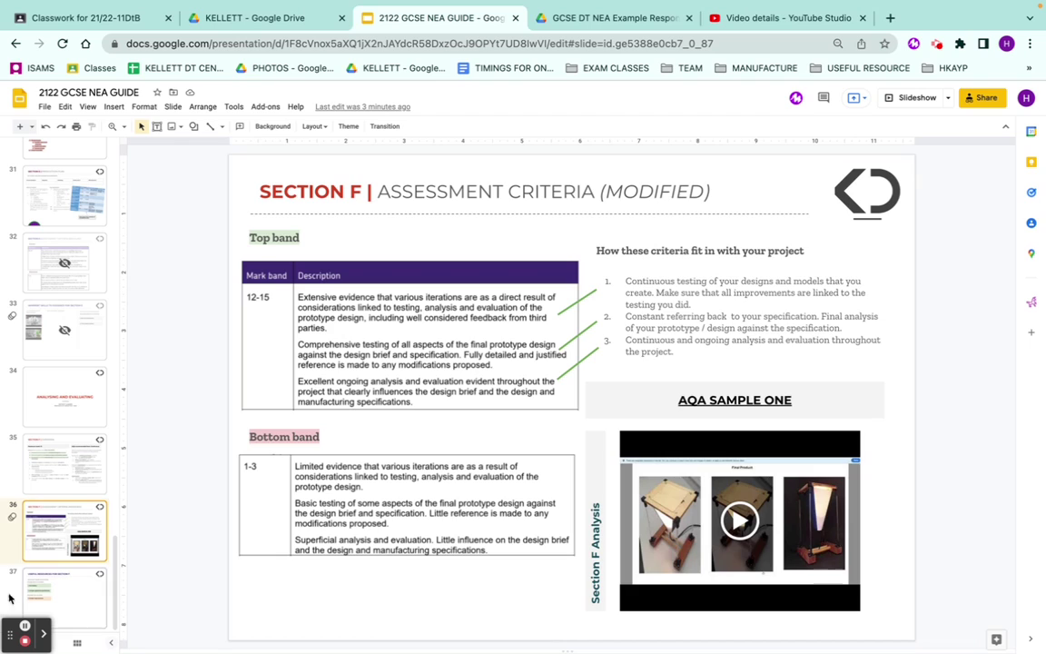
On slide 37, change the first page box from '1. User testing' to '1. User review / interview'.
left_click(77, 599)
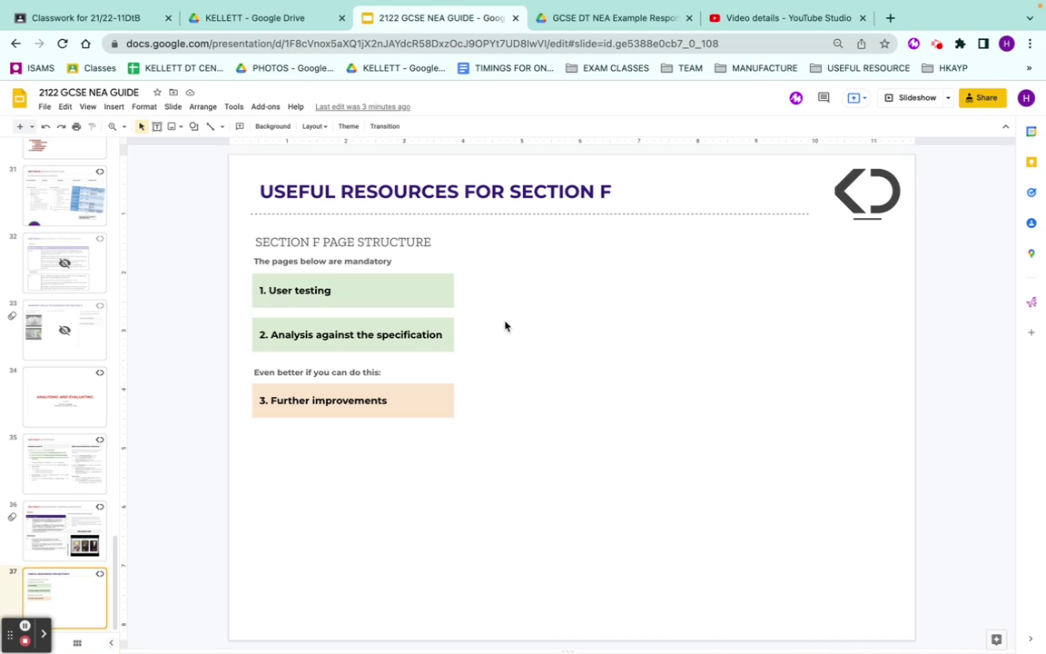
left_click(311, 290)
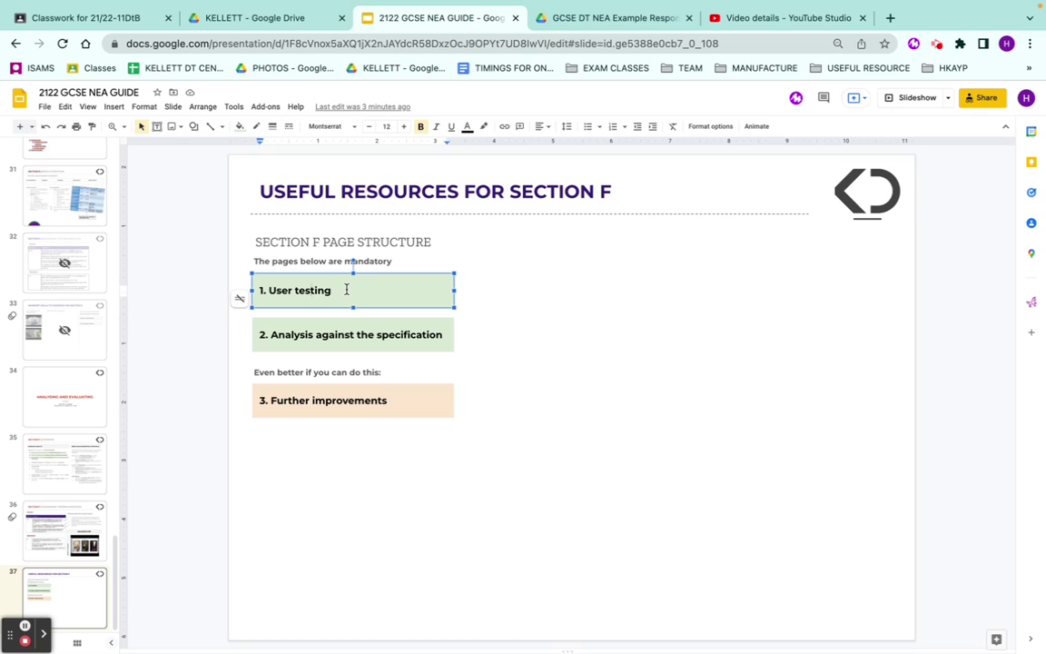
type("/ interview")
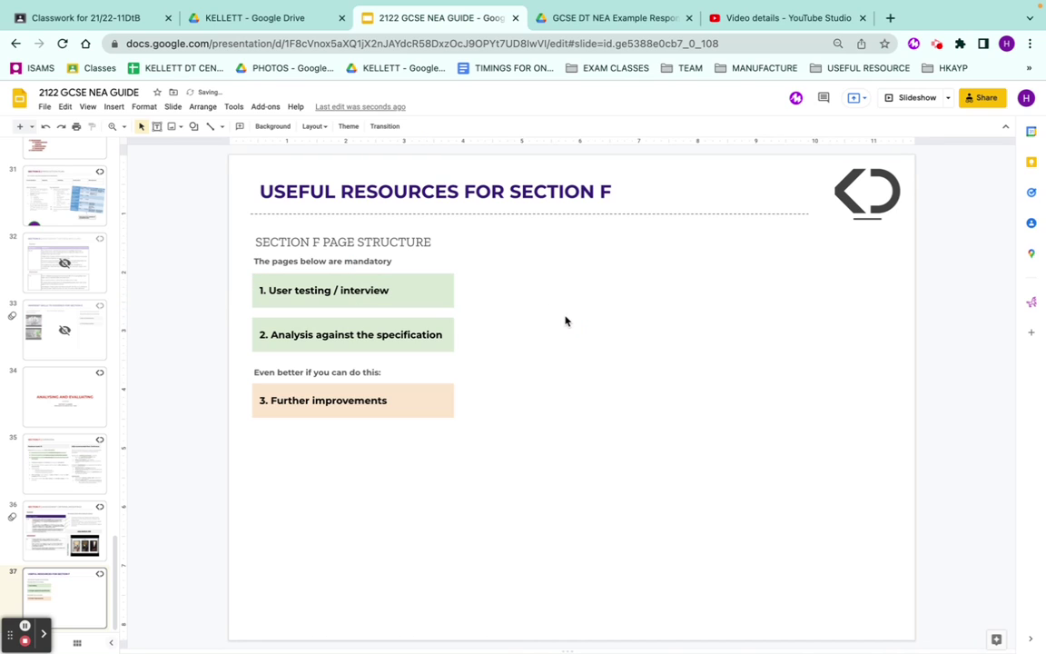
left_click(311, 290)
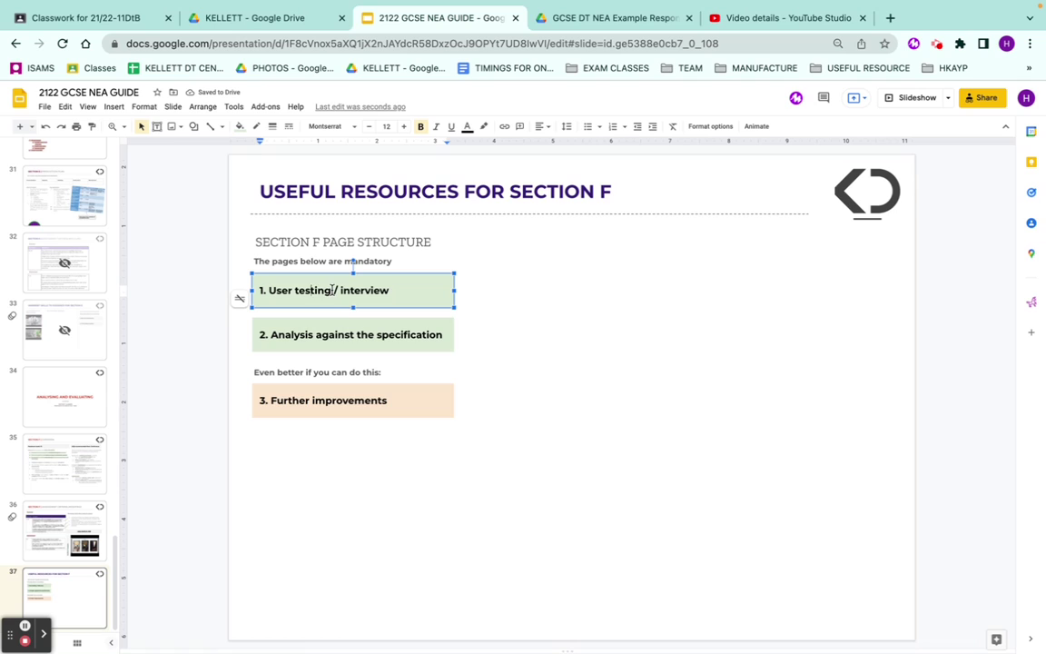
double_click(299, 290)
type("review")
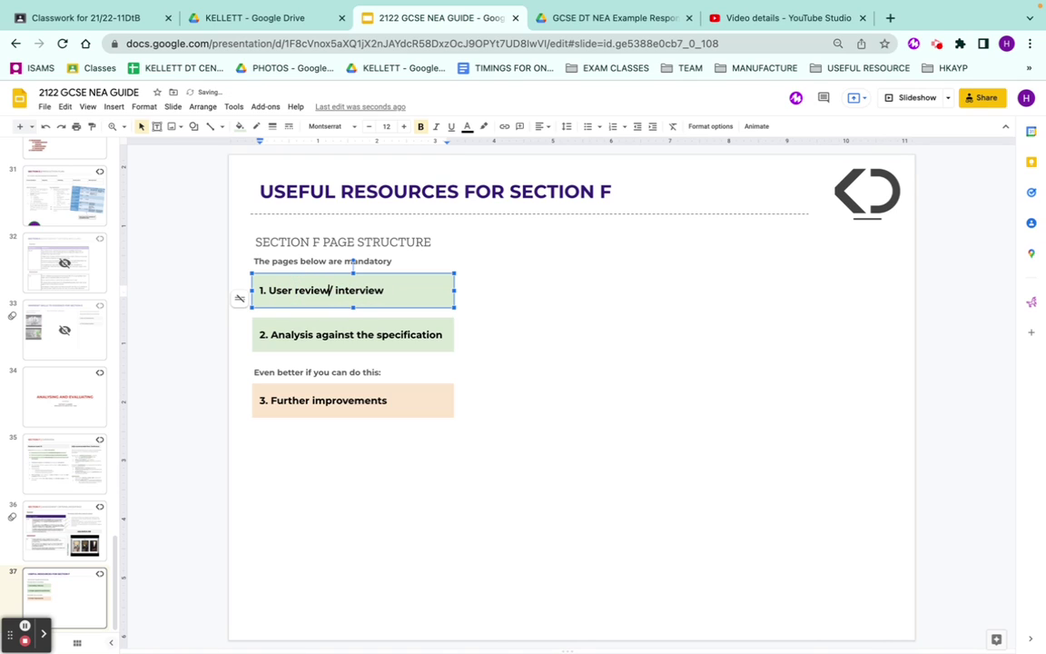
left_click(587, 348)
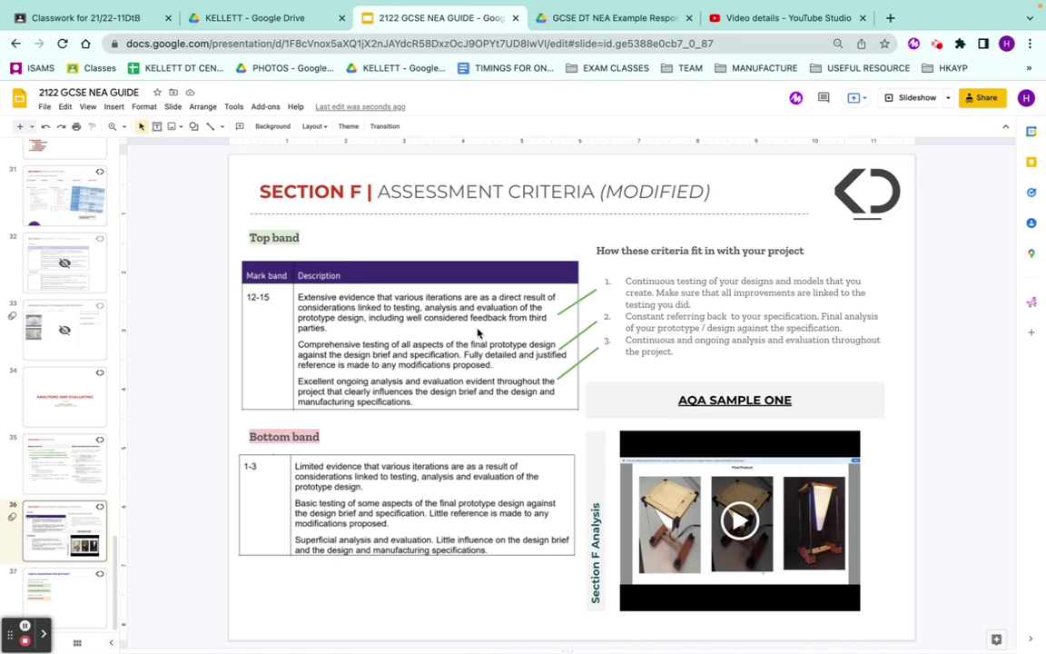
Flick back to the assessment criteria slide and return to slide 37, then bring up the example response PDF.
key("Page_Up")
left_click(77, 590)
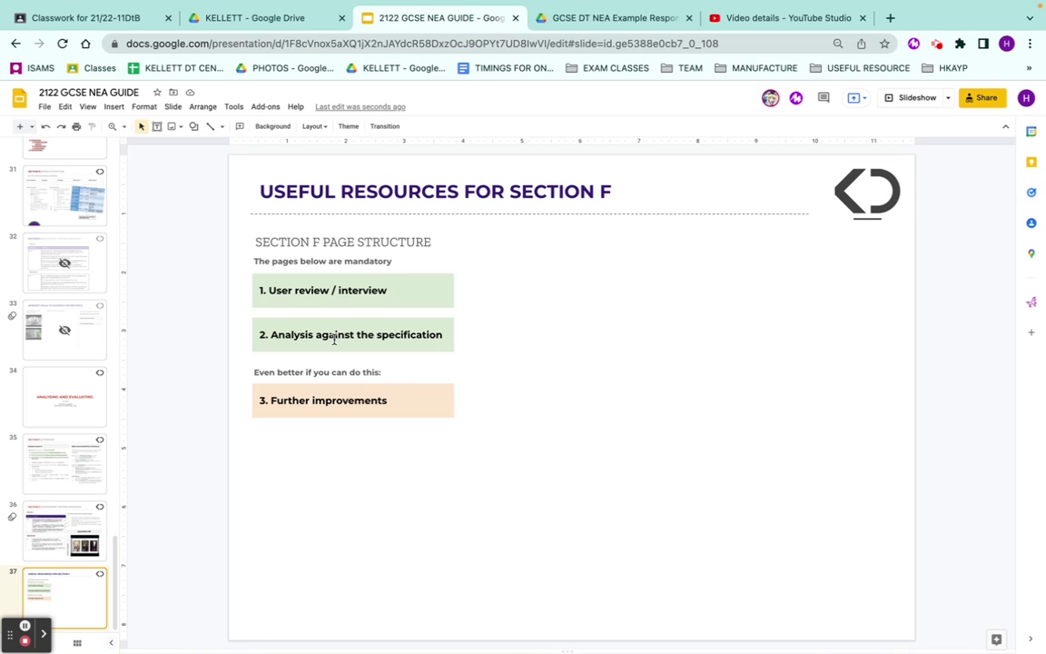
left_click(599, 19)
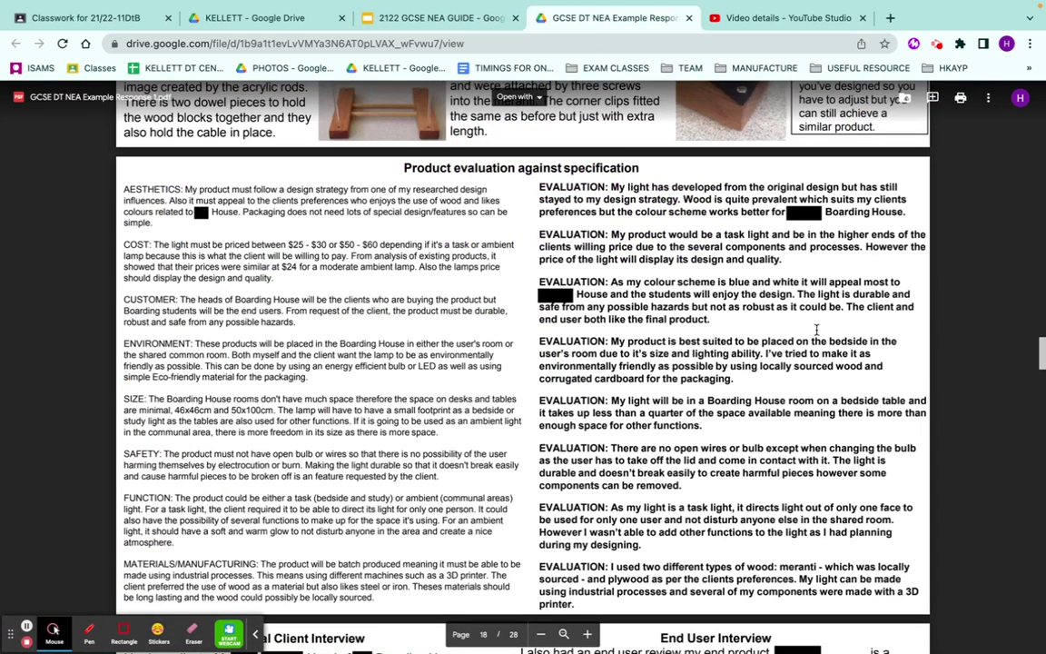
Scroll the example response PDF to page 18, Product evaluation against specification.
scroll(816, 329, "up", 10)
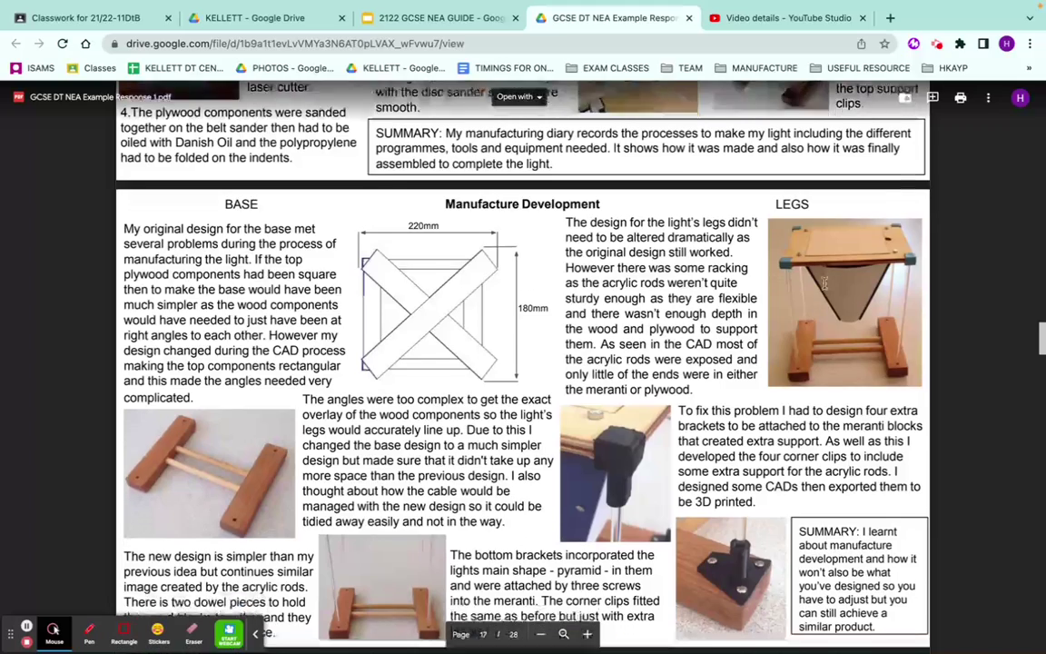
scroll(737, 439, "down", 1)
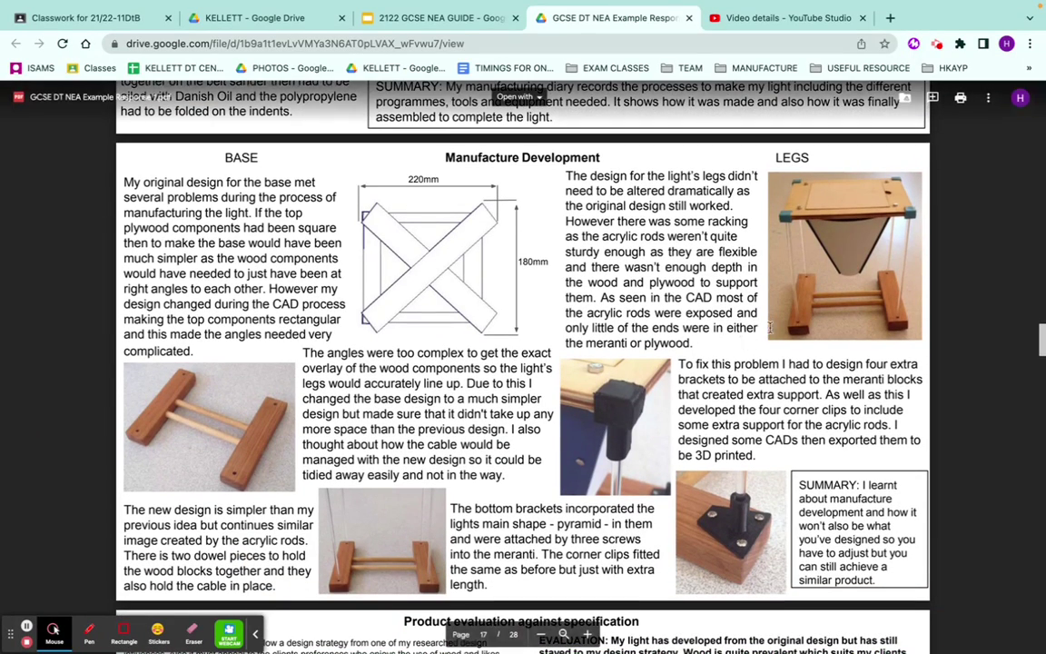
scroll(518, 398, "down", 1)
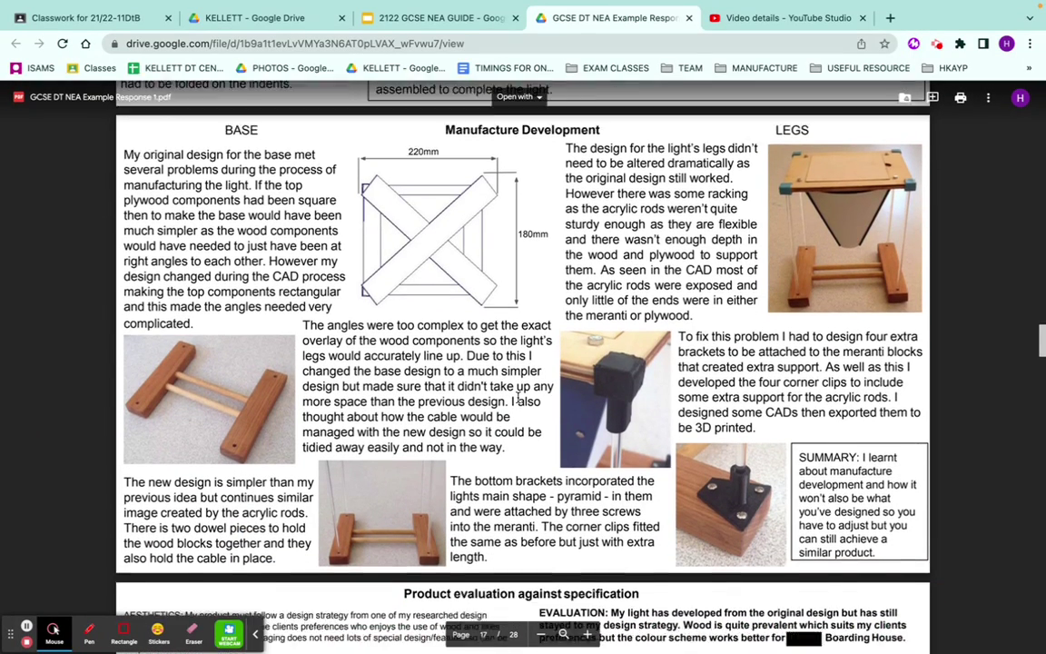
scroll(518, 398, "down", 4)
scroll(491, 188, "down", 1)
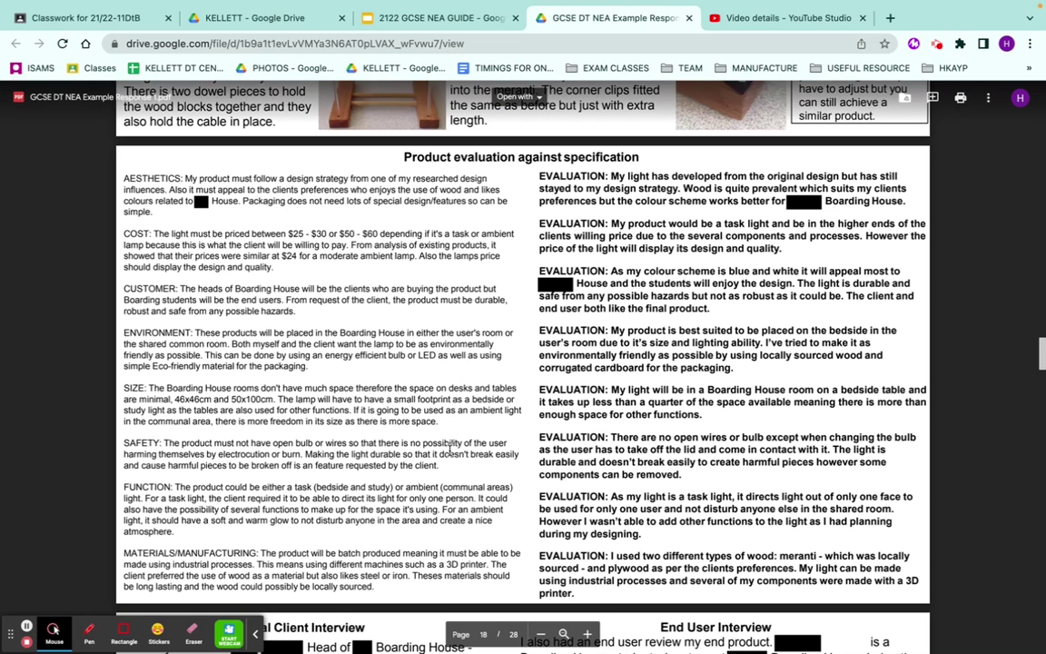
scroll(570, 472, "down", 5)
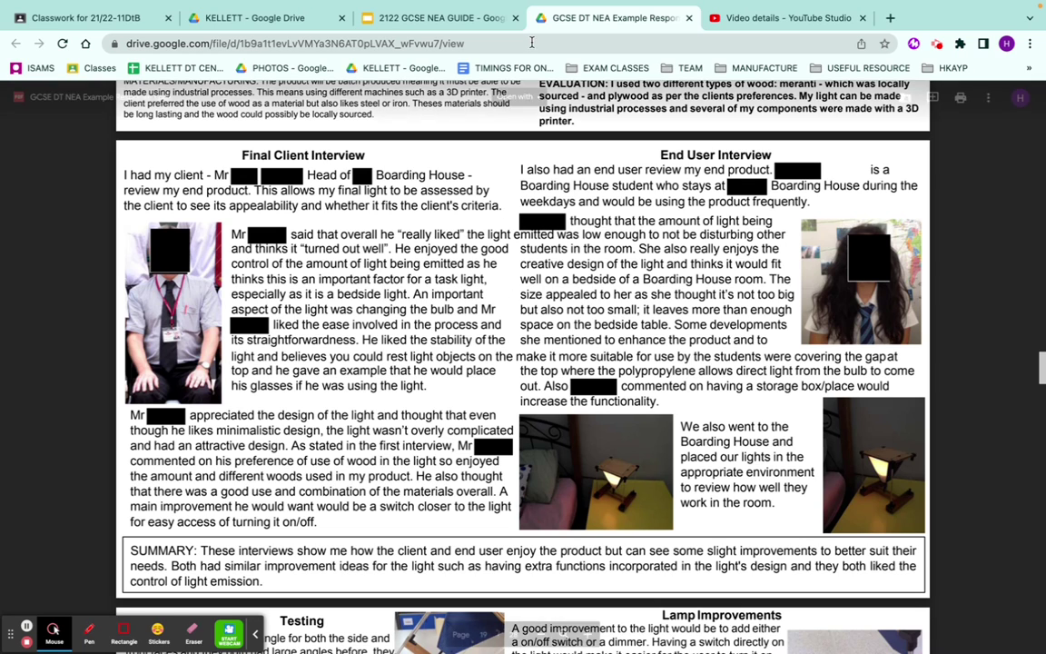
Glance at the slide deck, then return to the PDF's Final Client Interview and End User Interview page.
left_click(426, 17)
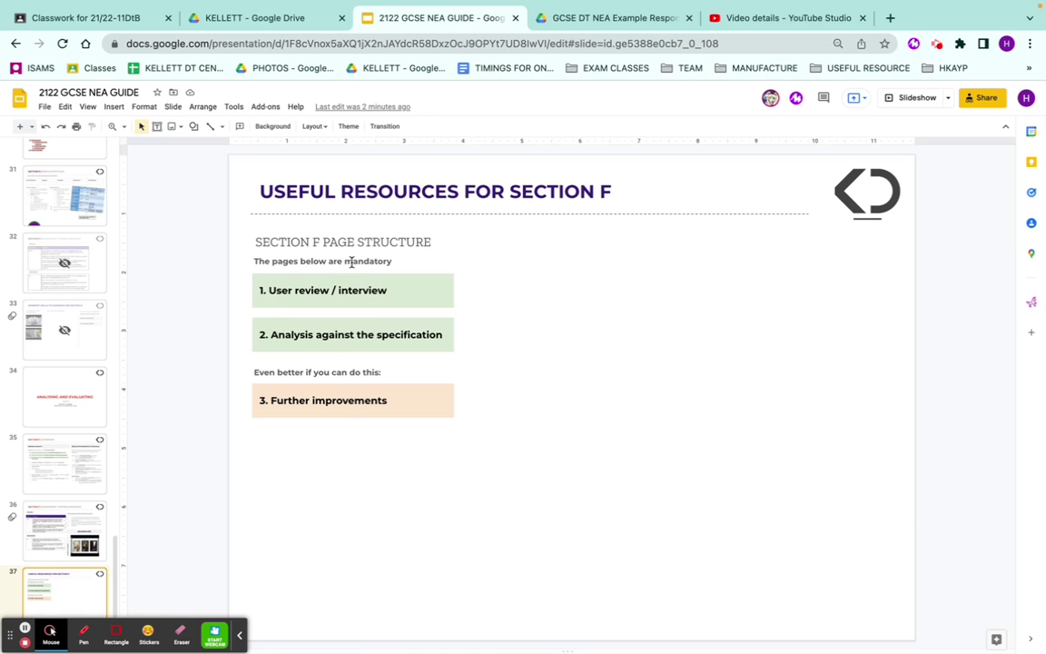
left_click(581, 17)
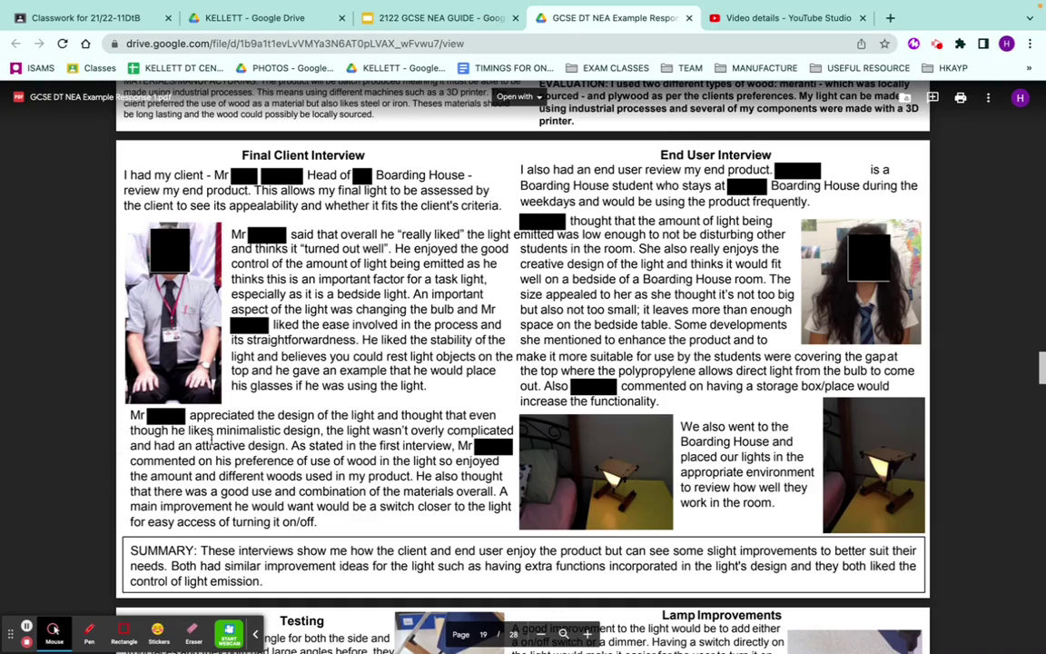
scroll(522, 363, "up", 5)
scroll(522, 363, "down", 5)
Scroll the PDF to page 20, showing Testing and the proposed Lamp Improvements.
scroll(212, 418, "down", 5)
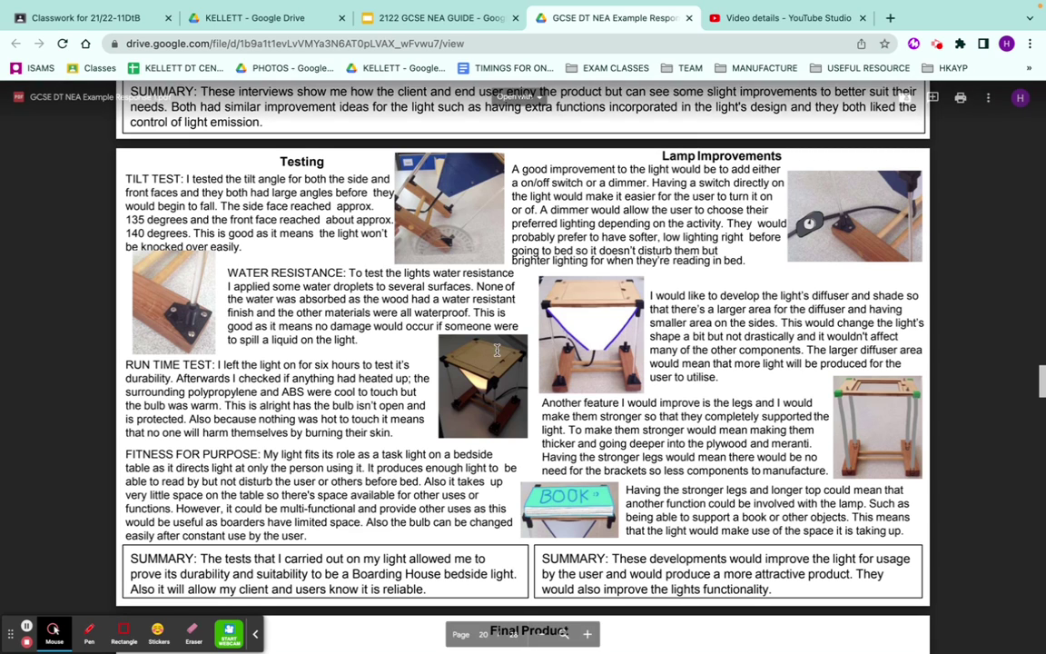
scroll(471, 388, "up", 5)
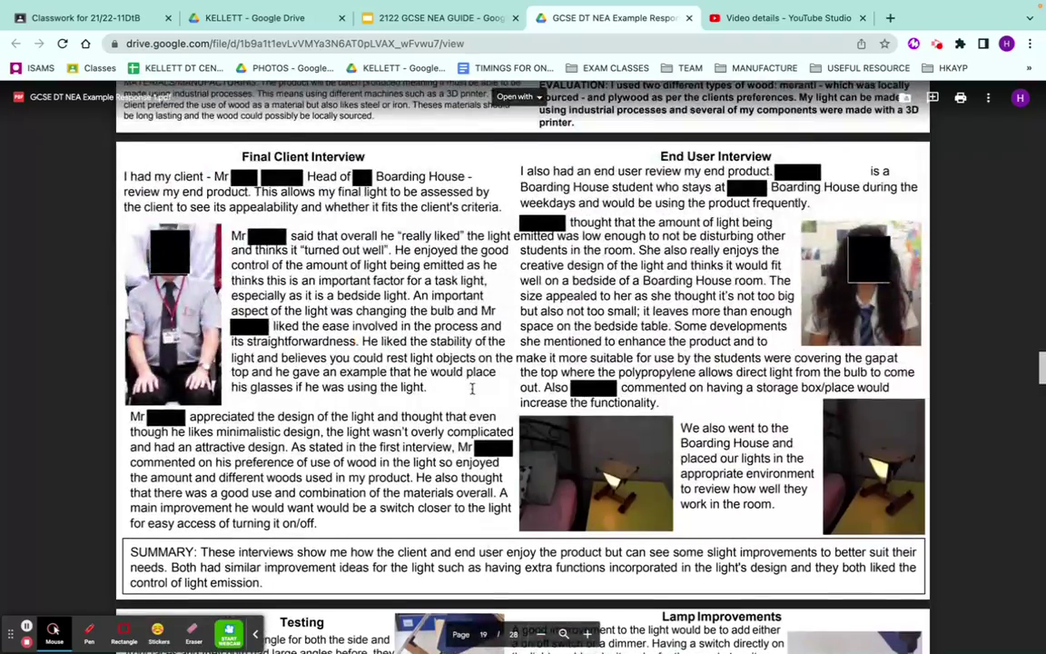
scroll(471, 388, "down", 8)
scroll(620, 434, "up", 4)
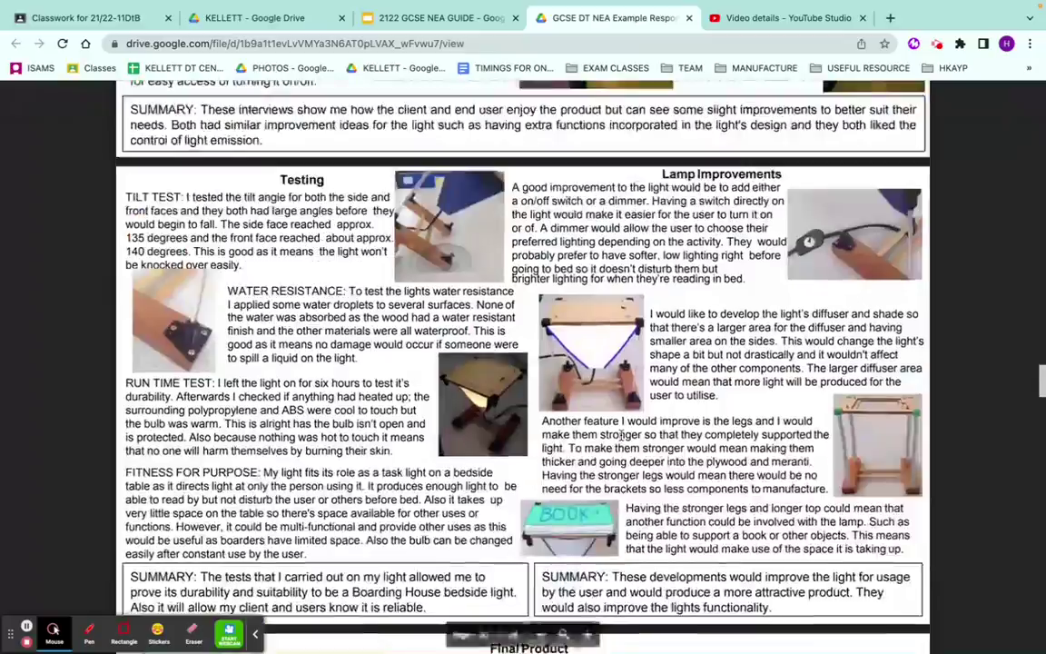
scroll(620, 434, "down", 1)
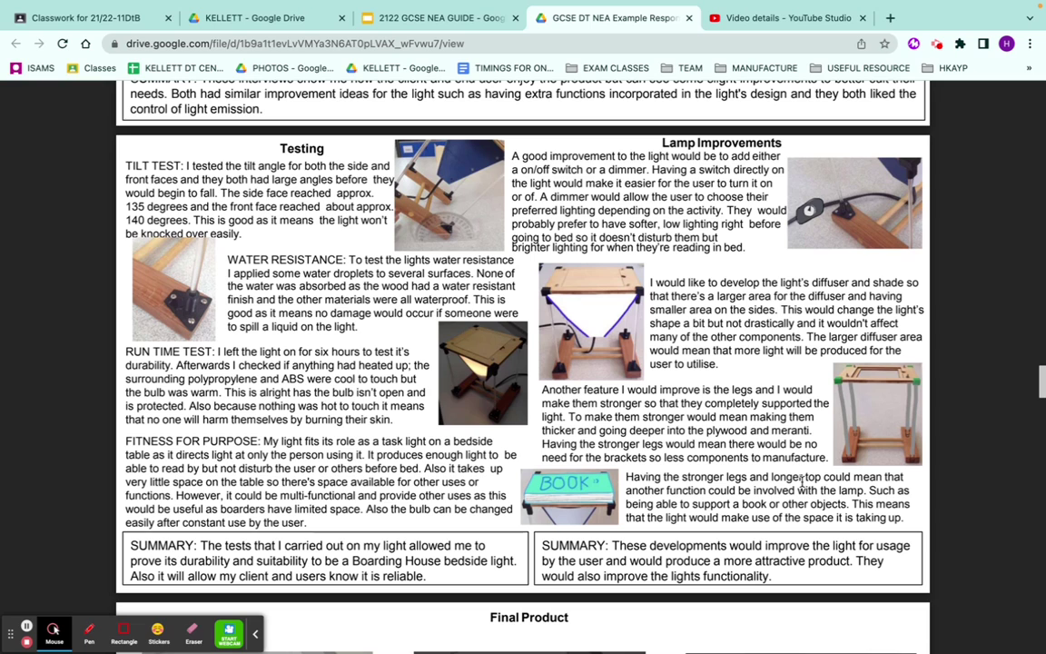
Return to the NEA guide deck and settle on slide 37, Useful Resources for Section F.
left_click(445, 17)
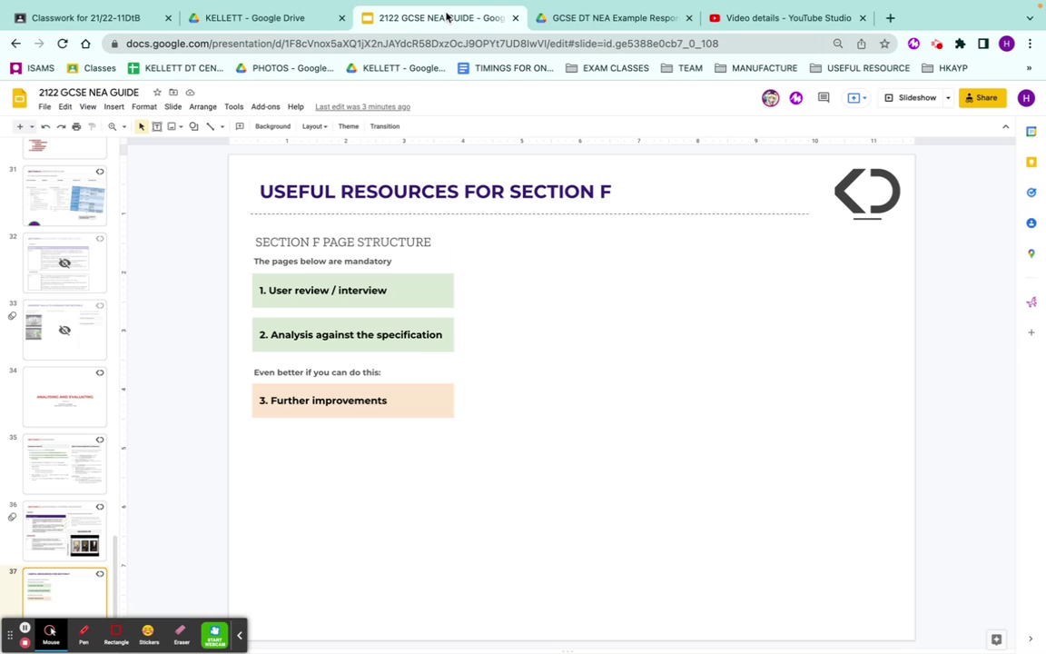
left_click(56, 533)
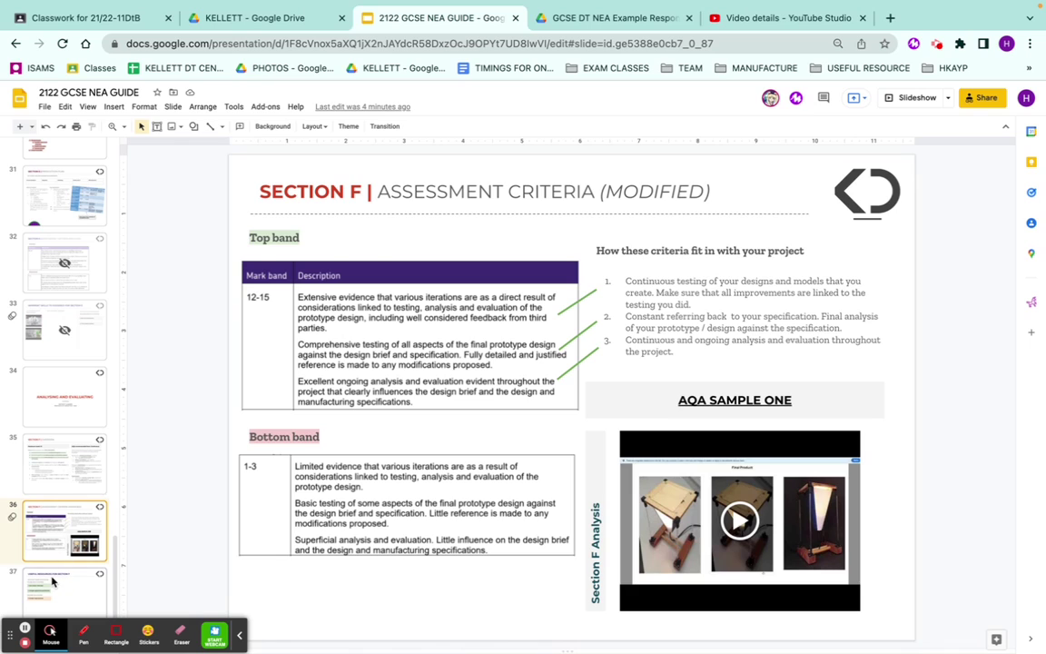
key("Down")
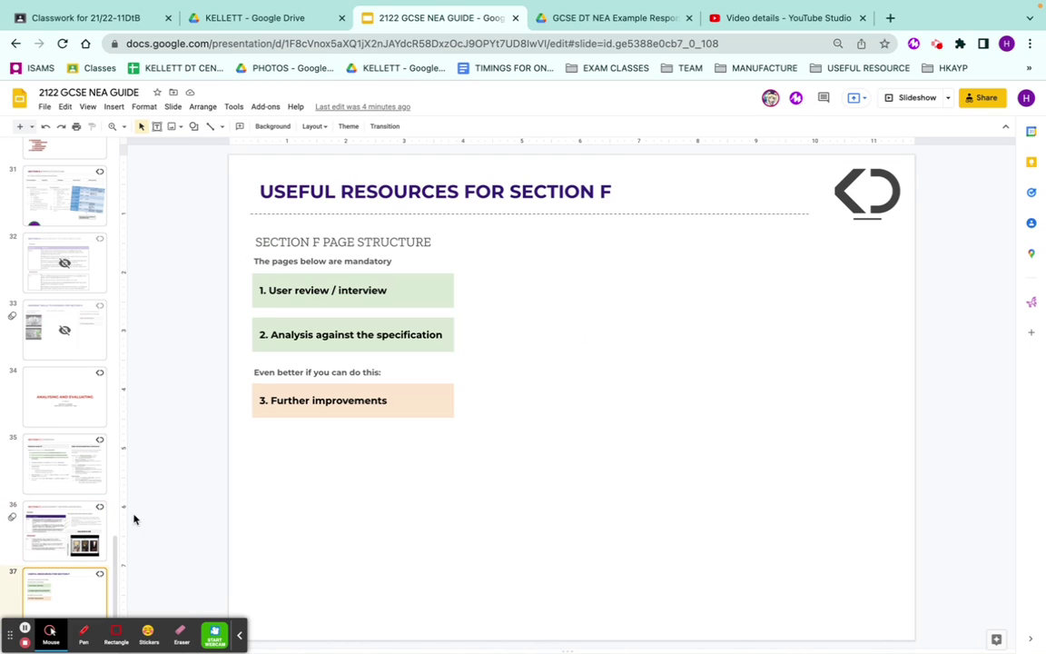